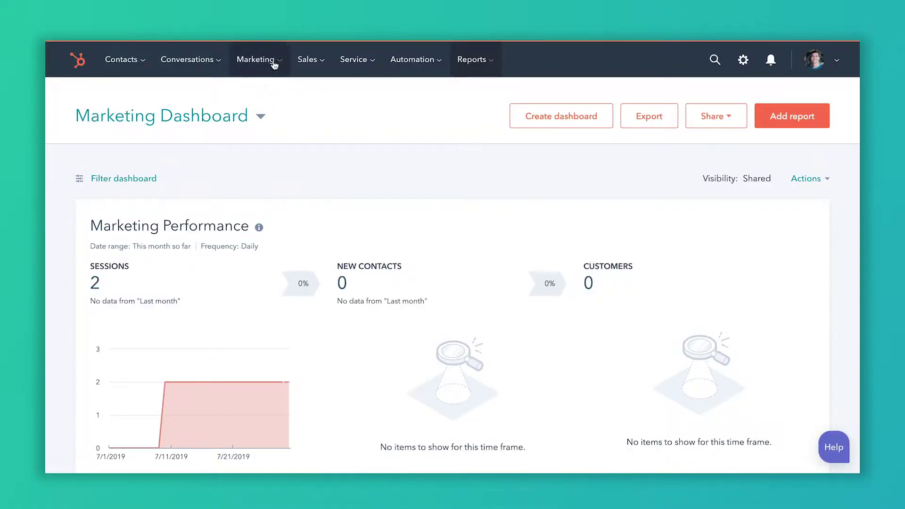
From the Campaigns list, create a new campaign named 'HubSpot Hacks'.
mouse_move(274, 64)
mouse_move(260, 270)
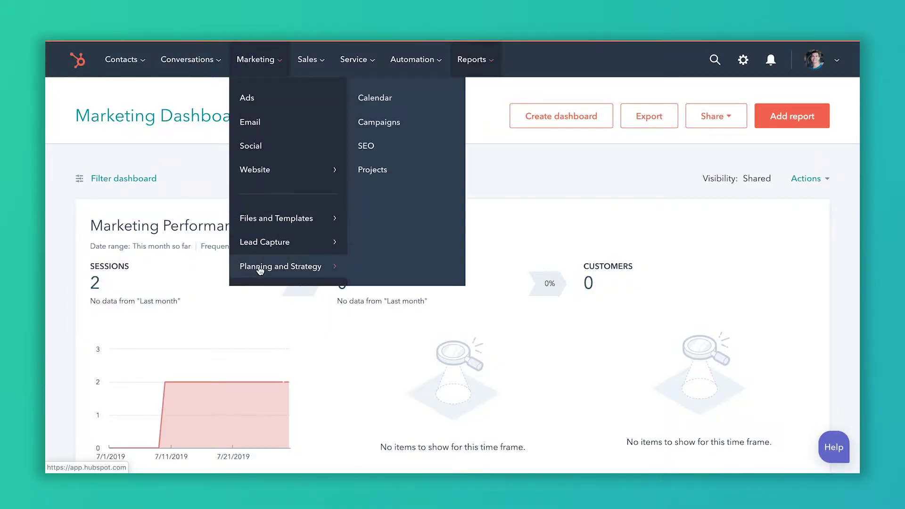
click(404, 125)
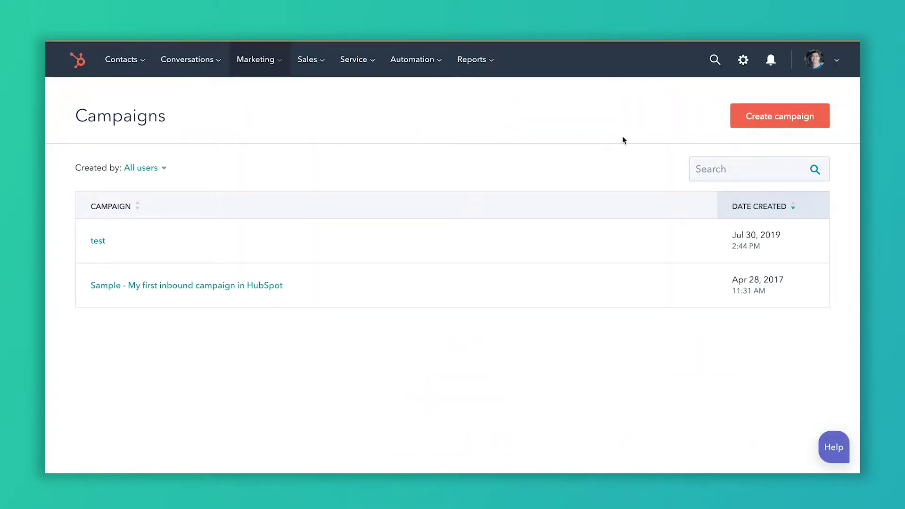
click(789, 119)
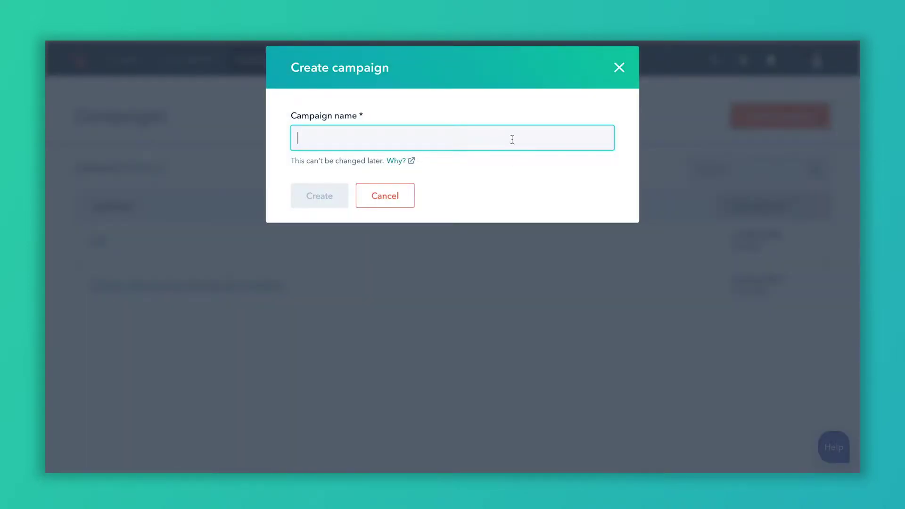
text(HubSpot Hacks)
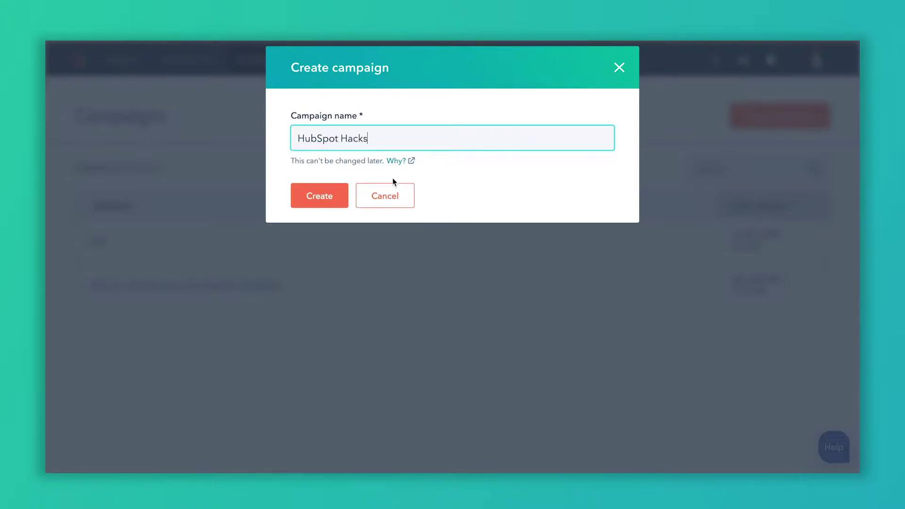
click(331, 199)
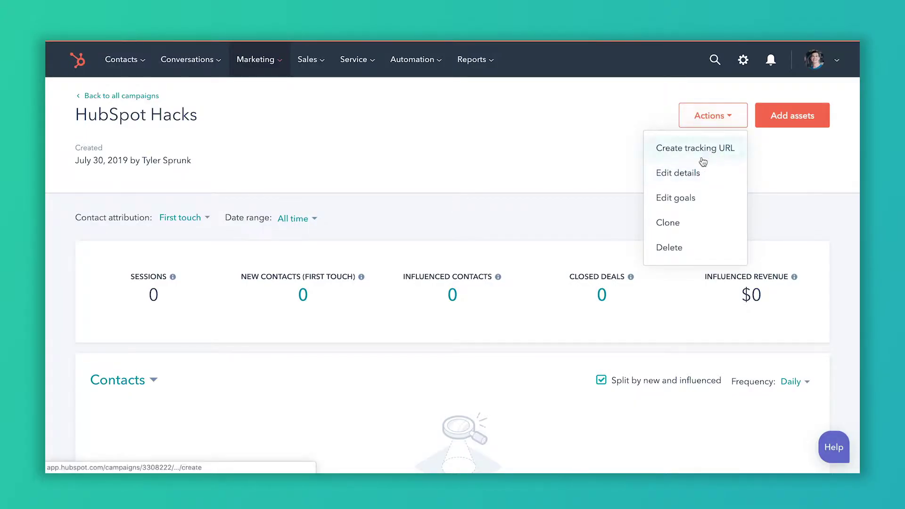
Give HubSpot Hacks a budget of 1,000 and the note 'any notes', and save.
click(692, 175)
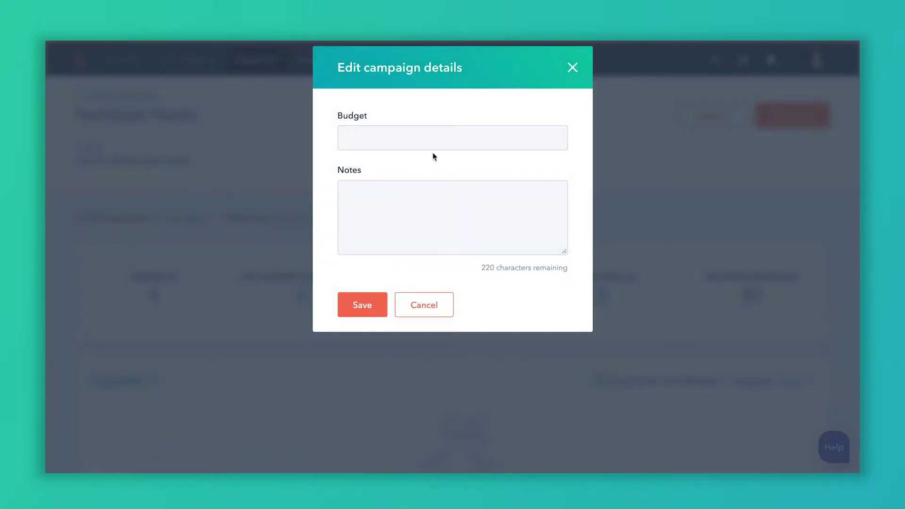
click(435, 141)
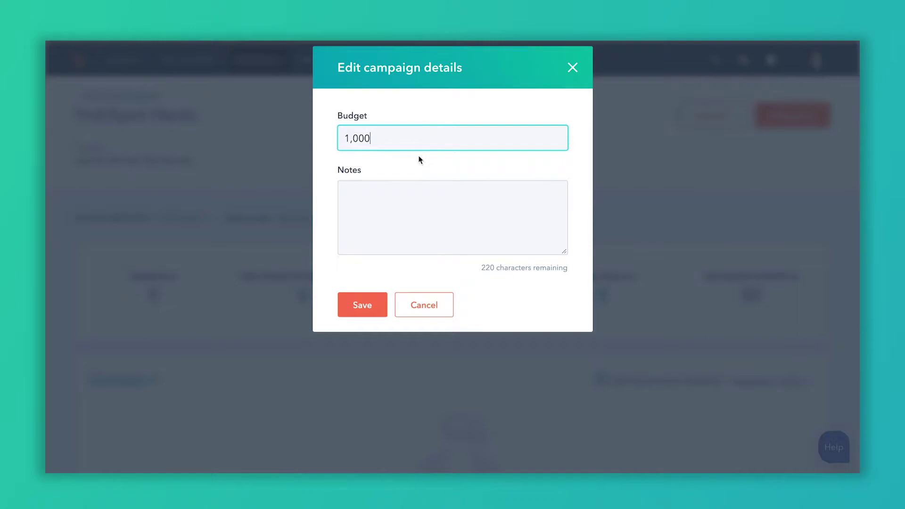
click(406, 197)
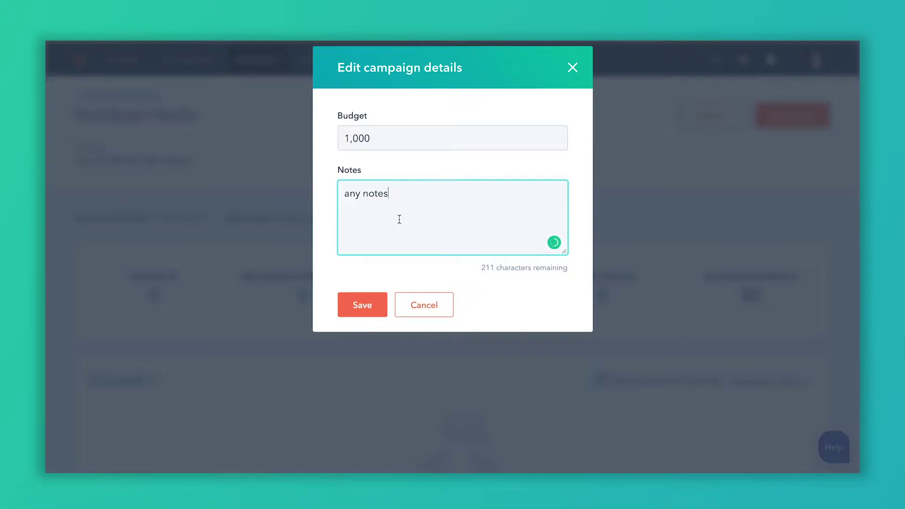
click(371, 304)
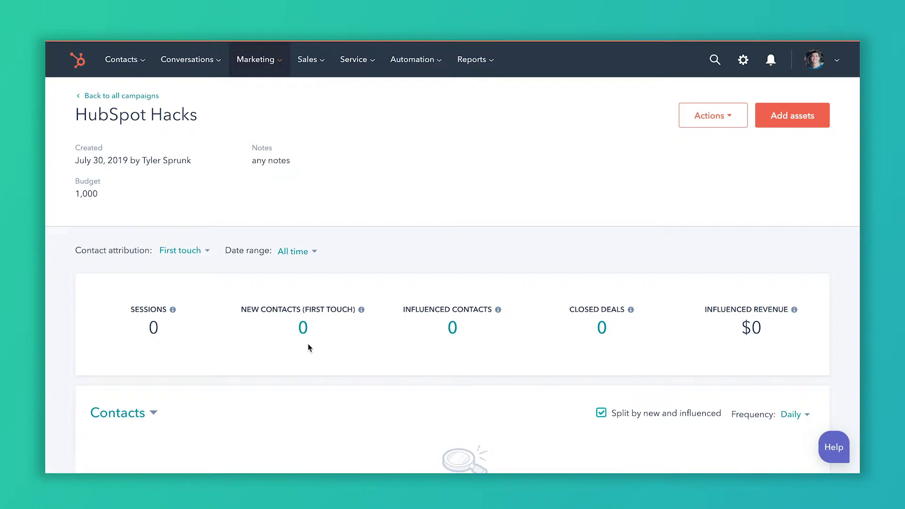
click(713, 120)
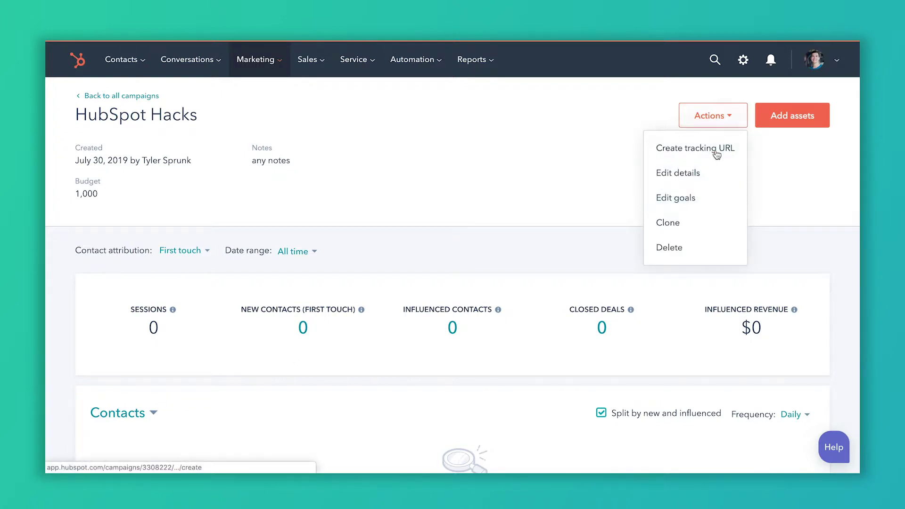
Set the campaign goals to 1000 sessions and 2 closed deals.
click(691, 199)
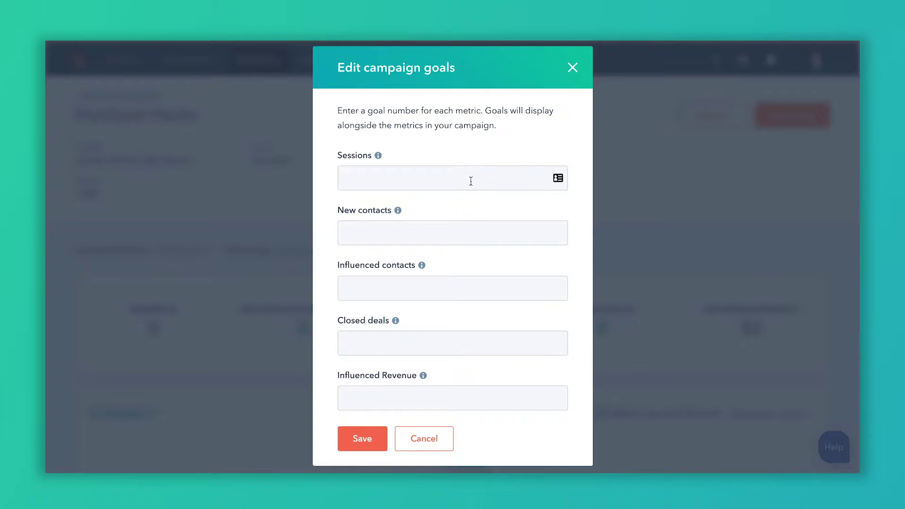
click(439, 186)
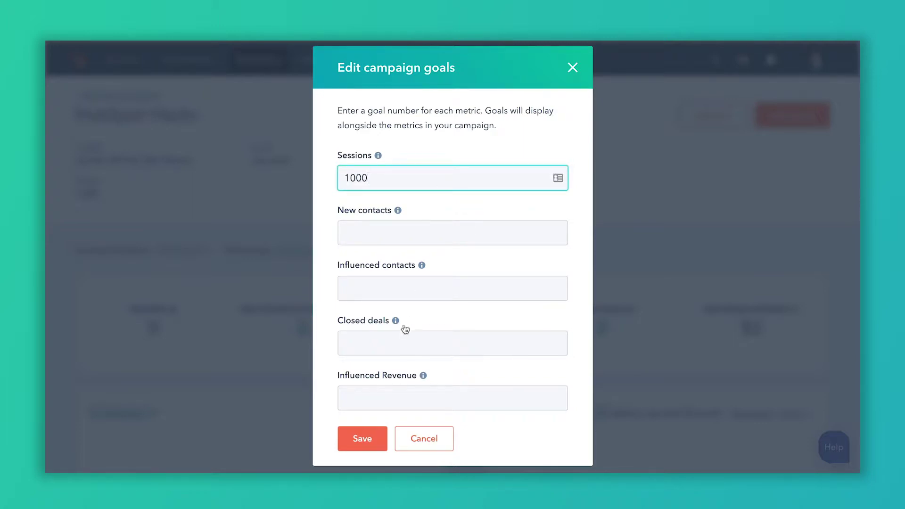
click(393, 351)
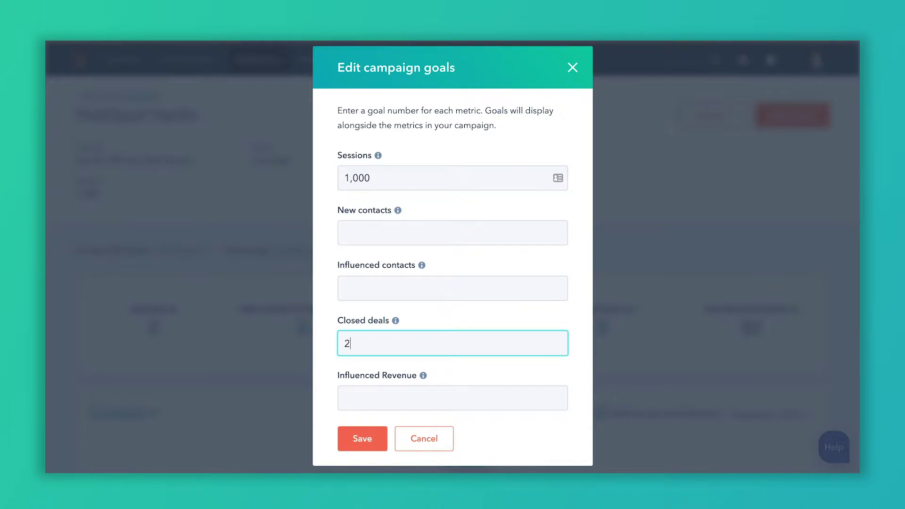
click(362, 438)
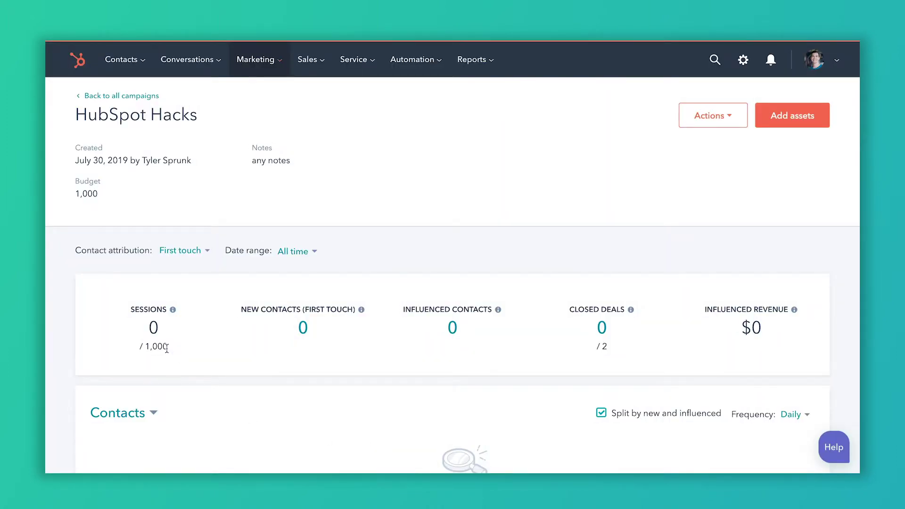
Highlight the 1,000 sessions and 2 closed deals goal figures, then bring up Add assets.
drag(168, 347, 137, 346)
drag(609, 346, 595, 346)
scroll(510, 275, down, 2)
scroll(510, 274, up, 2)
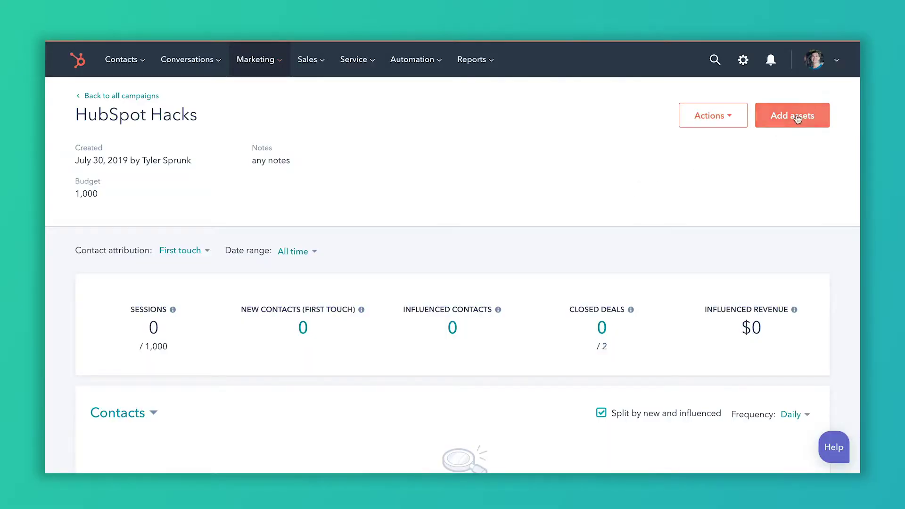
click(797, 118)
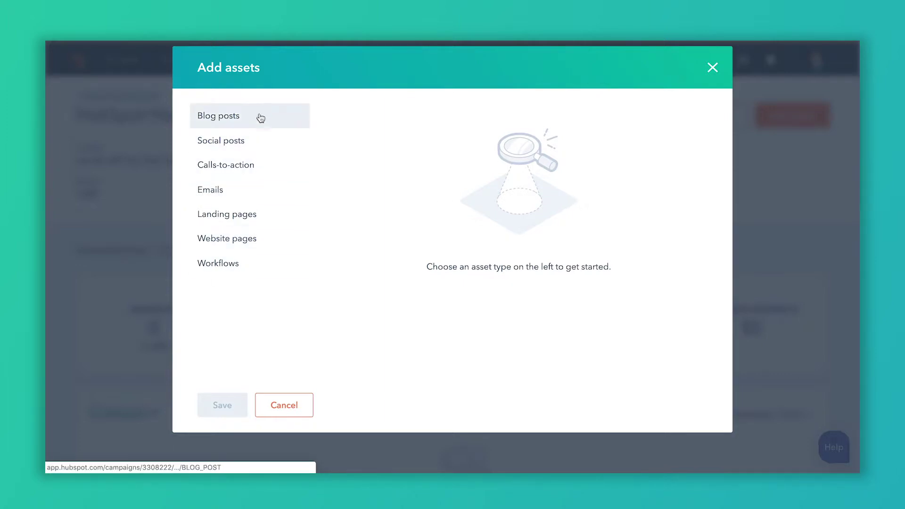
Browse the blog post, social post and call-to-action asset lists and search them.
click(233, 121)
click(229, 147)
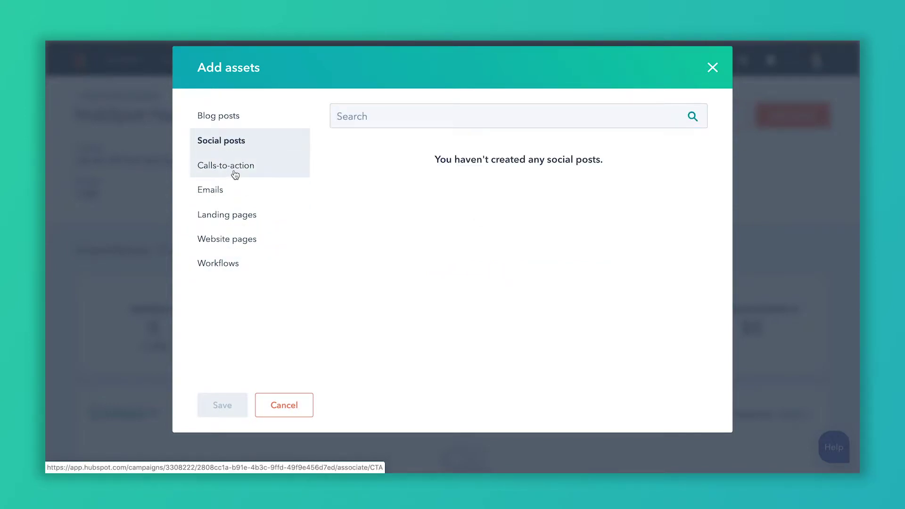
click(234, 175)
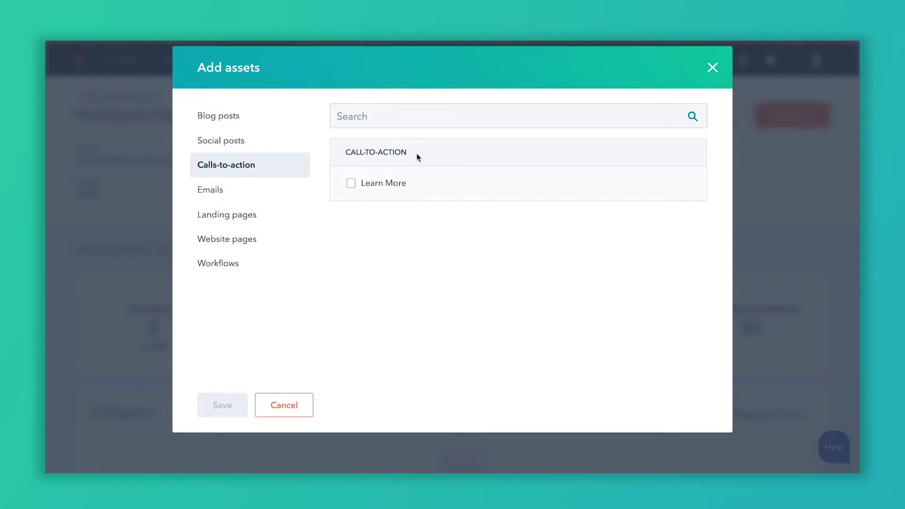
click(422, 119)
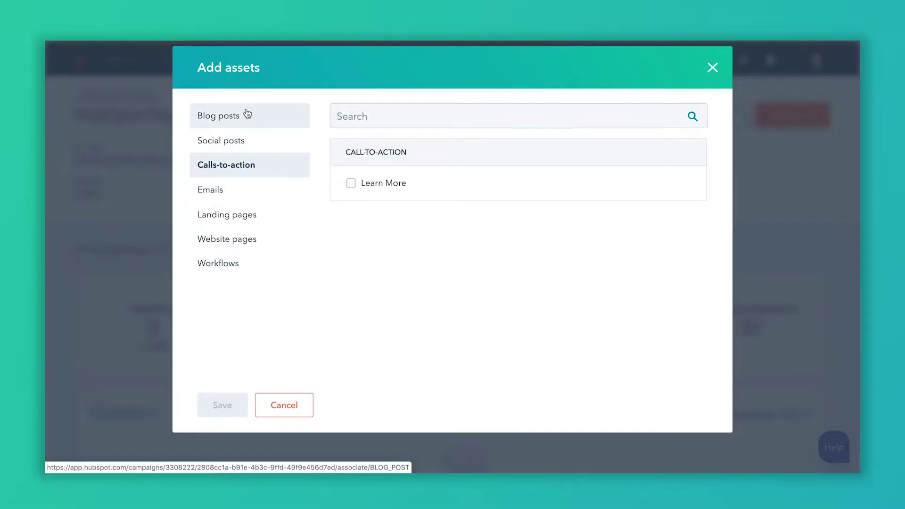
Add Sample - How To Post, Learn More CTA, Sample Contact Page and Sample About Page.
click(247, 114)
click(350, 183)
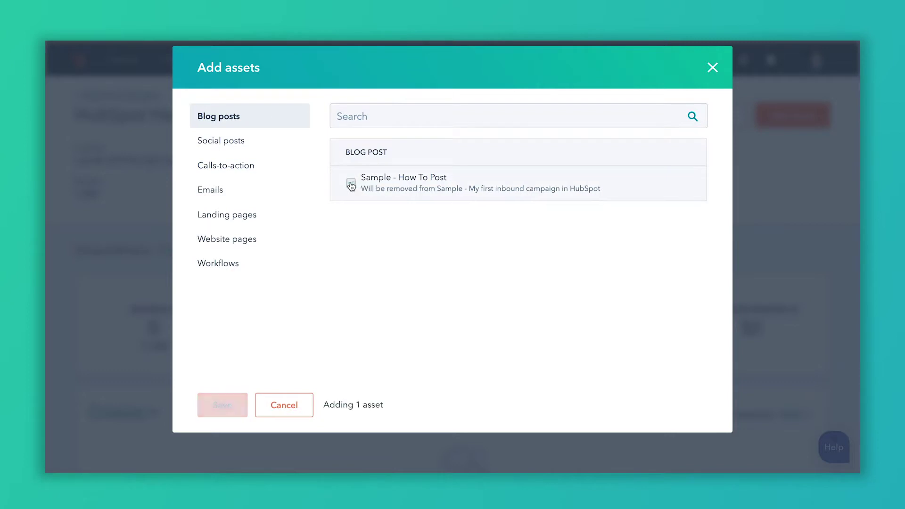
click(257, 167)
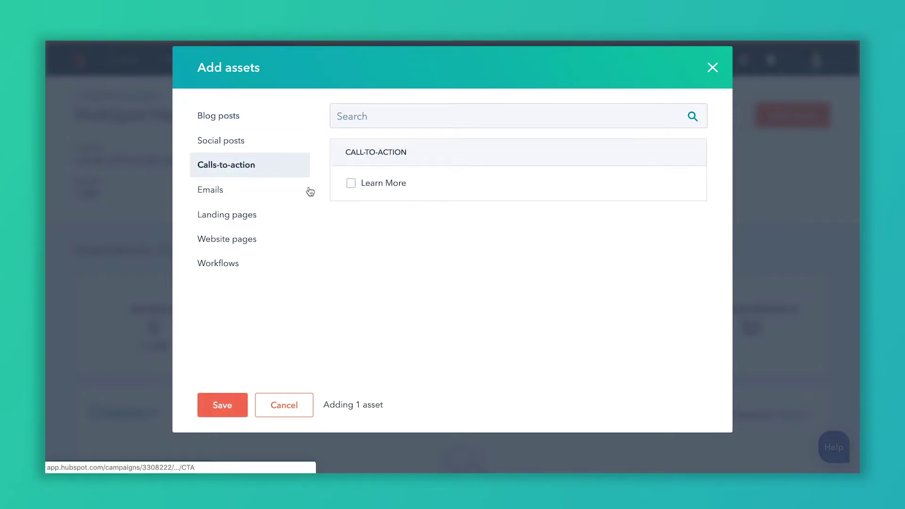
click(245, 241)
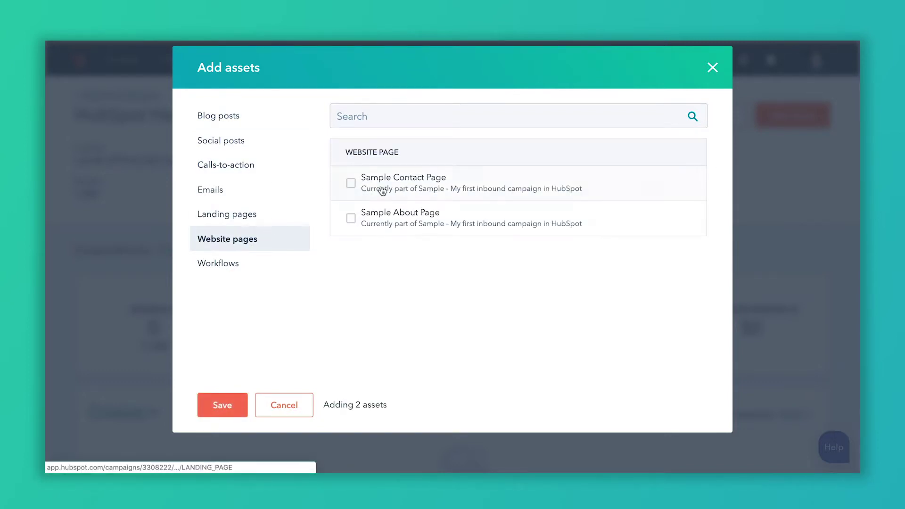
click(350, 183)
click(350, 218)
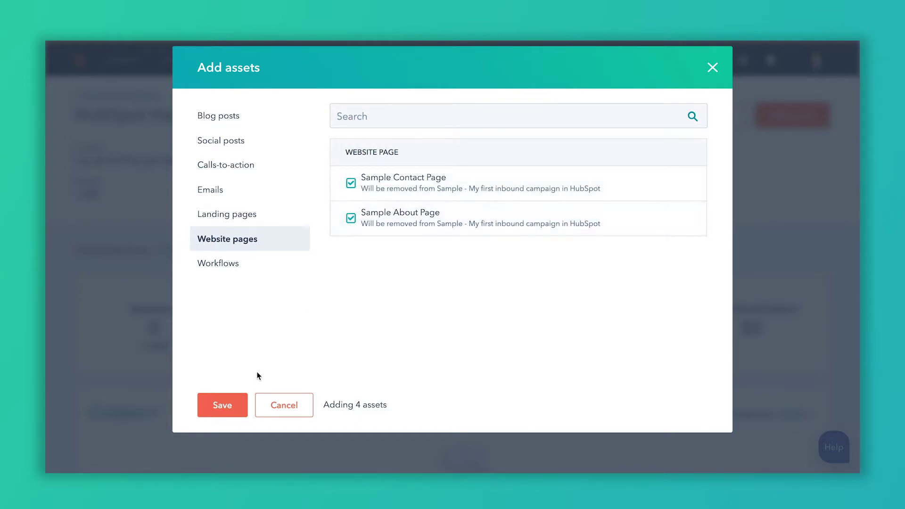
click(222, 404)
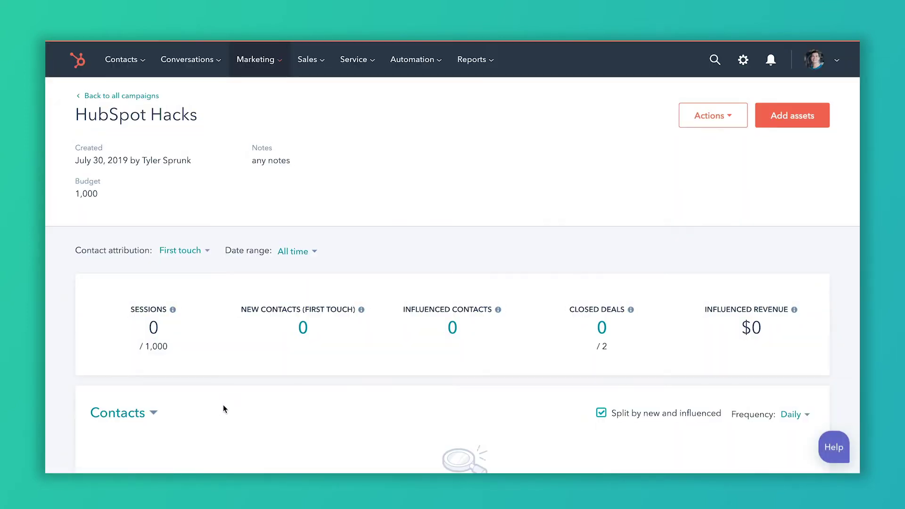
Expand the Website pages, Calls-to-action and Blog posts lists to check the four attached assets.
scroll(335, 286, down, 10)
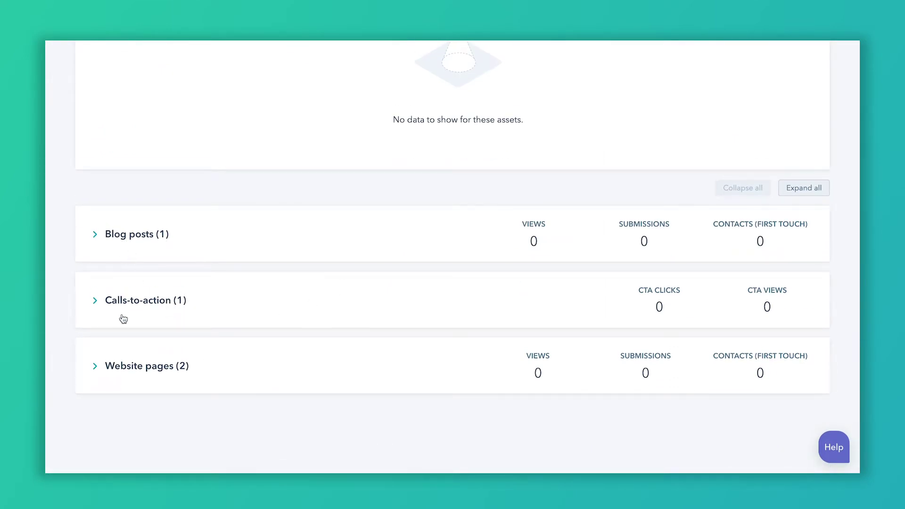
click(144, 369)
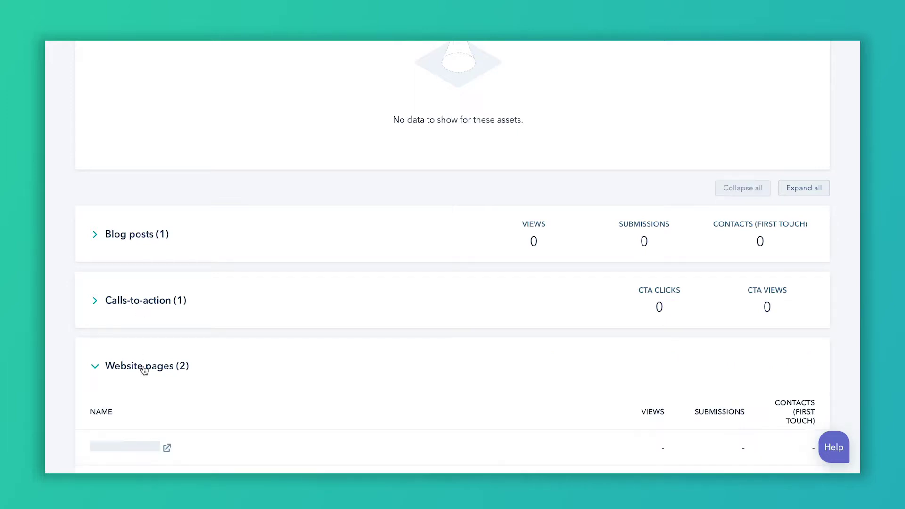
scroll(143, 369, down, 5)
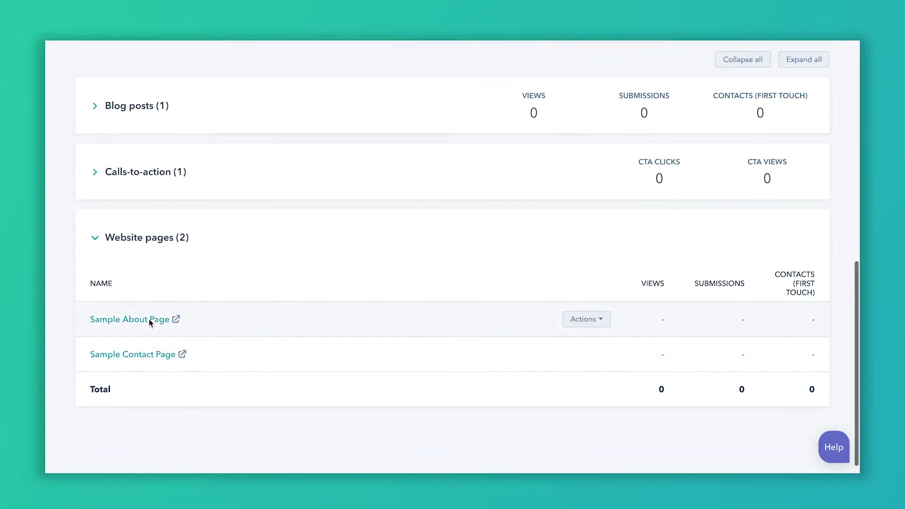
click(147, 249)
scroll(147, 249, up, 1)
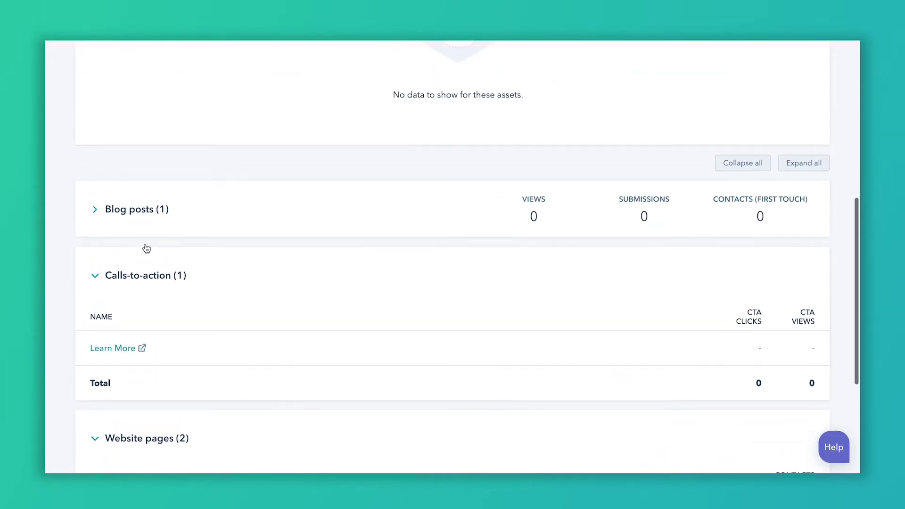
click(158, 219)
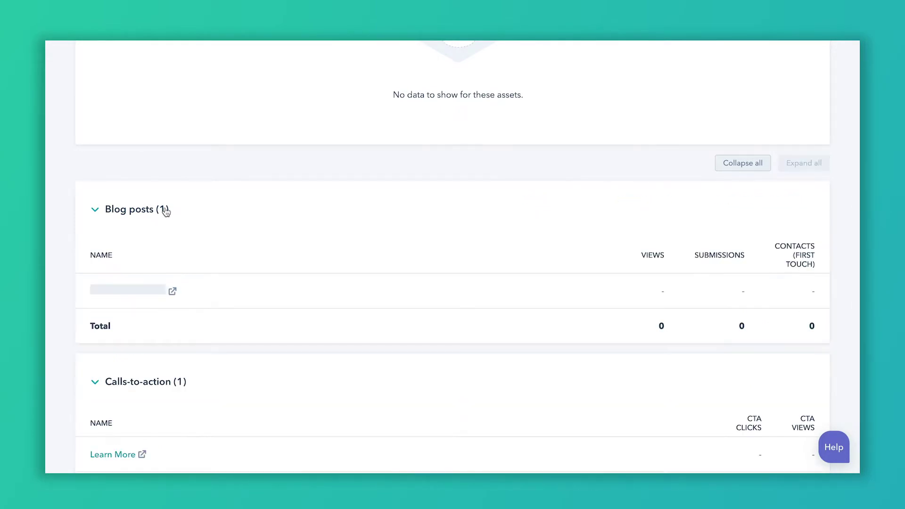
scroll(169, 207, up, 10)
scroll(170, 207, up, 2)
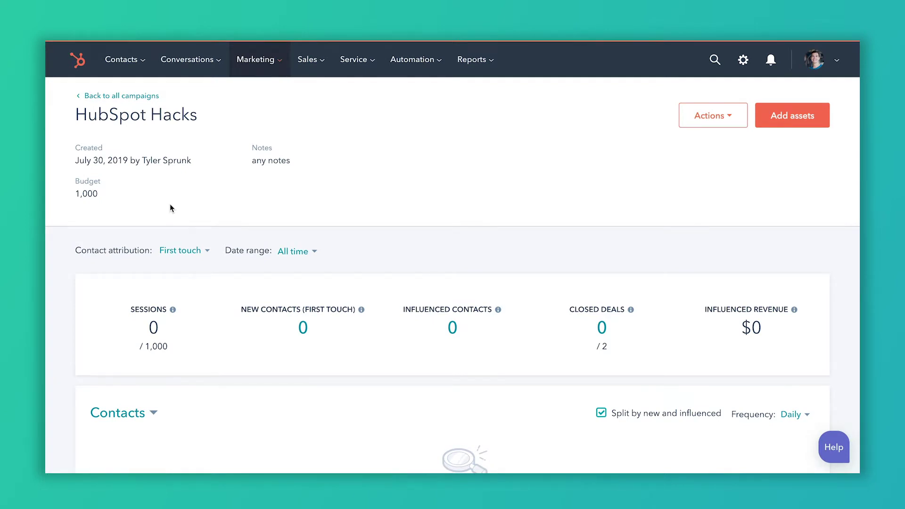
click(721, 121)
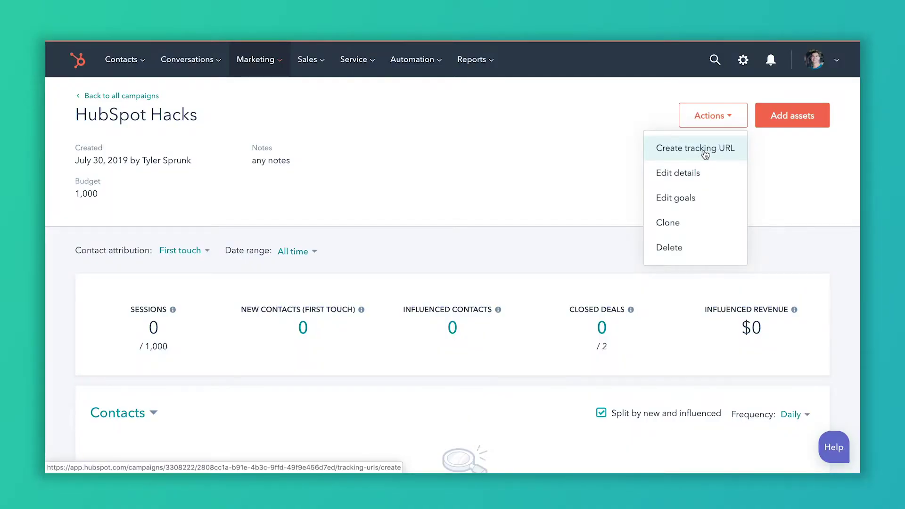
click(707, 149)
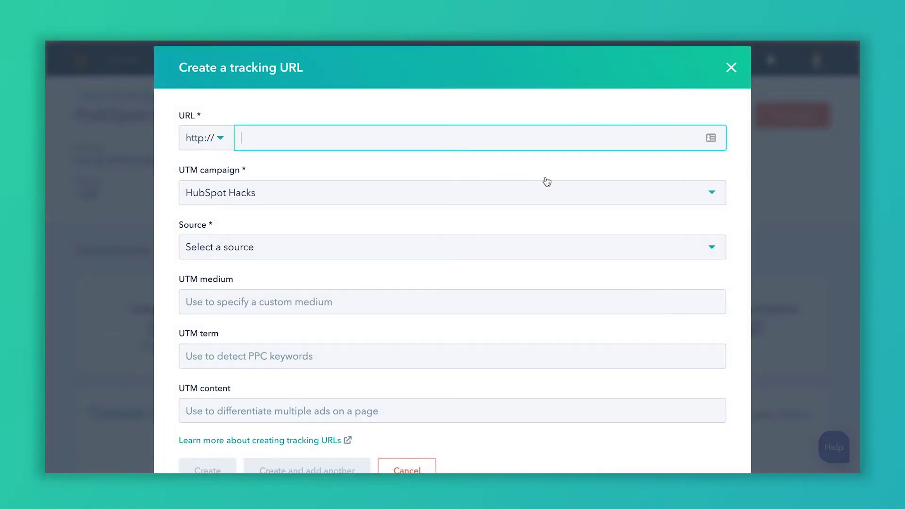
scroll(453, 211, down, 1)
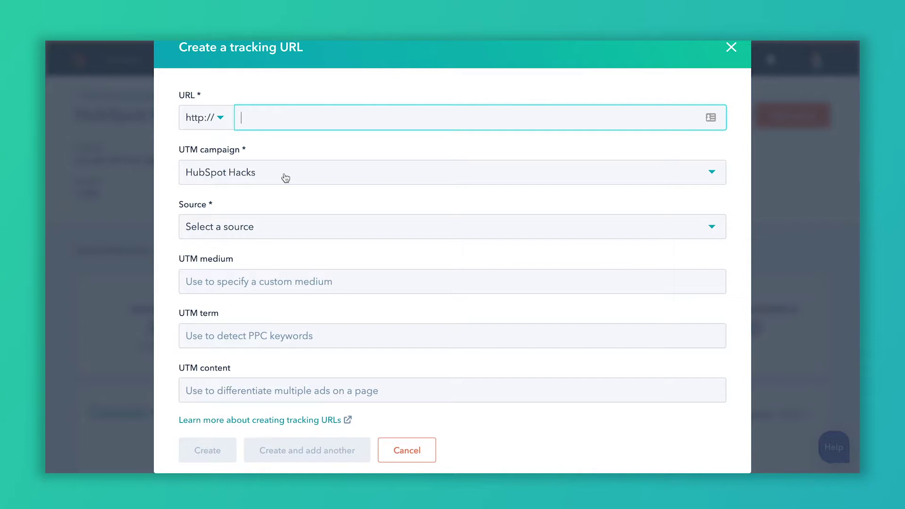
click(275, 233)
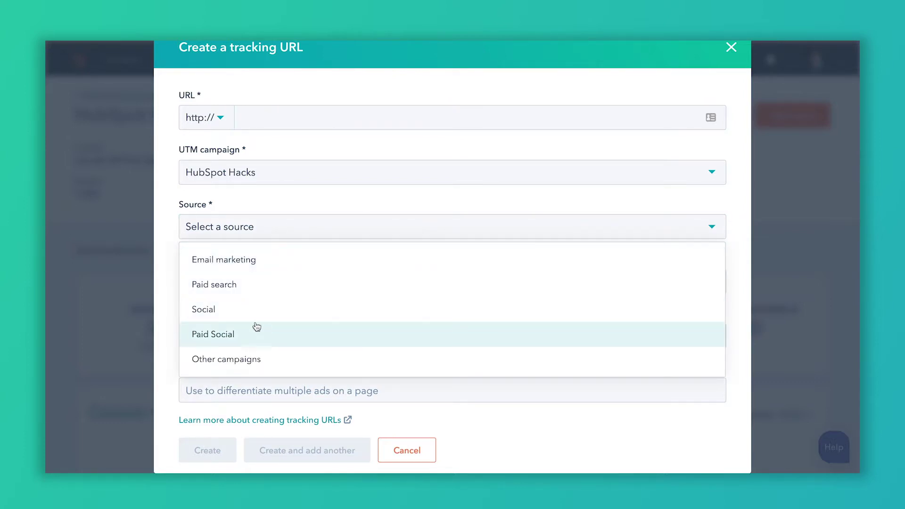
click(171, 255)
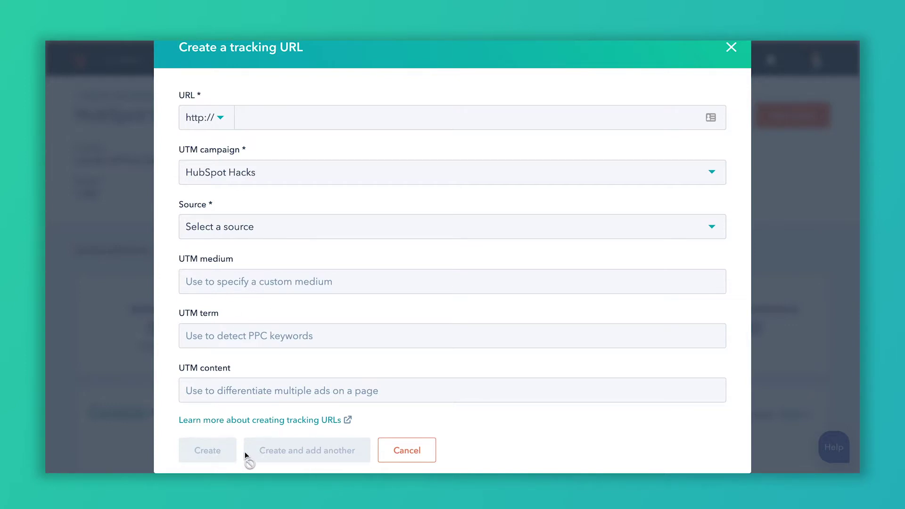
click(732, 48)
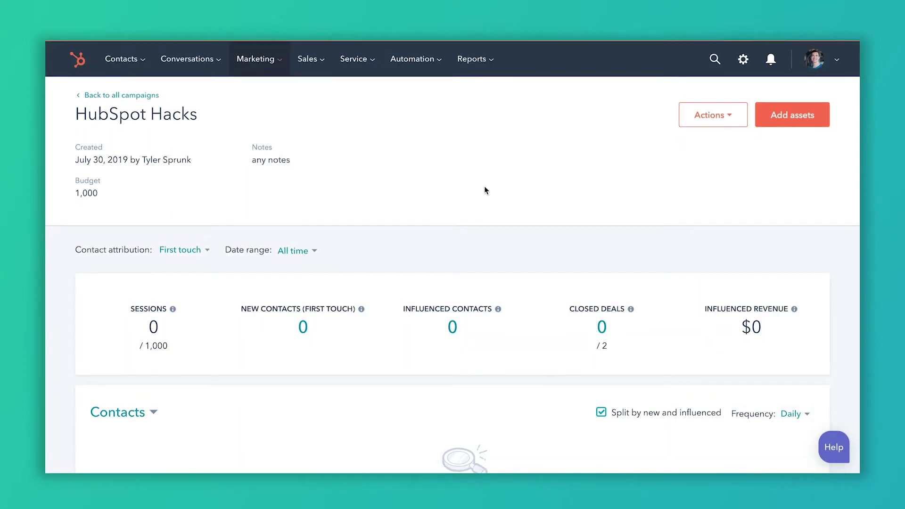
Read the info tooltips explaining the campaign's stat metrics.
scroll(484, 190, down, 3)
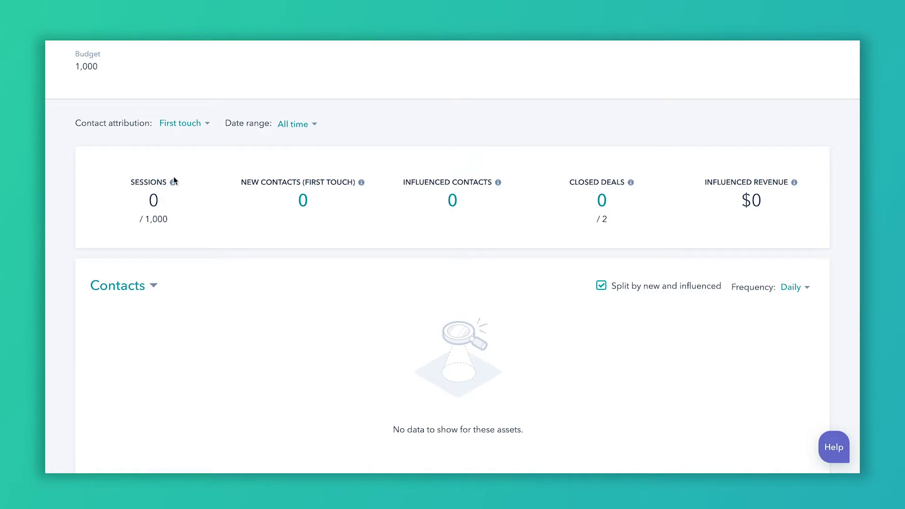
mouse_move(172, 184)
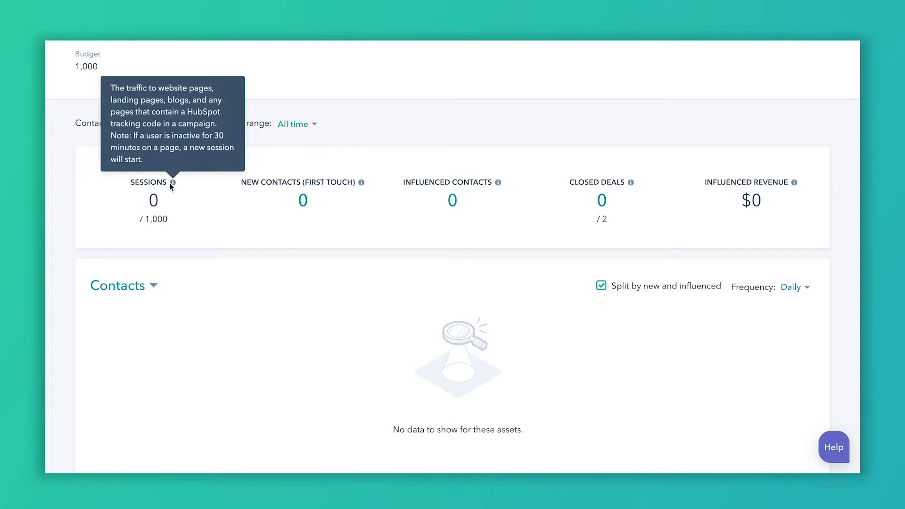
mouse_move(362, 185)
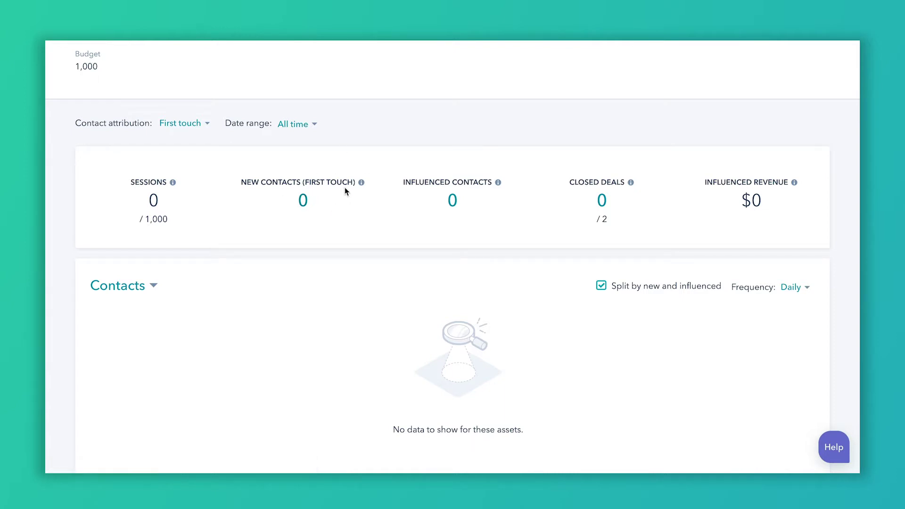
scroll(344, 189, up, 3)
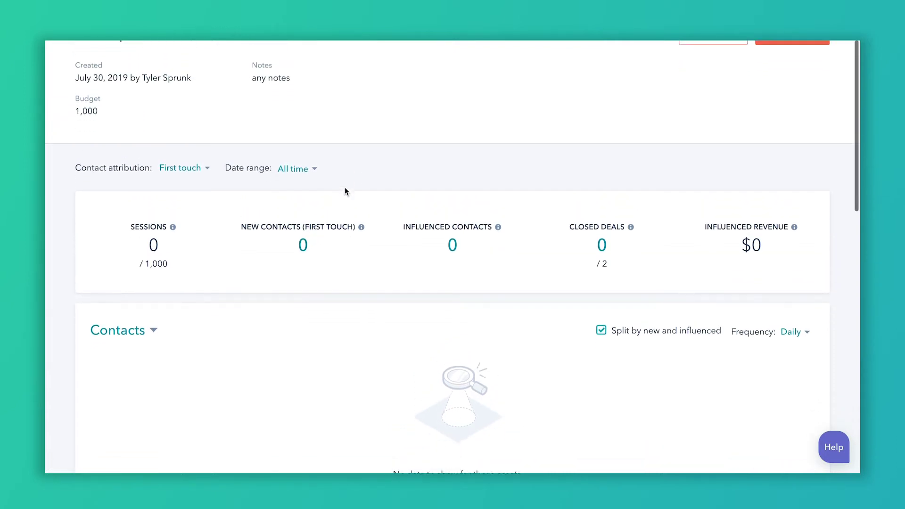
scroll(344, 188, down, 1)
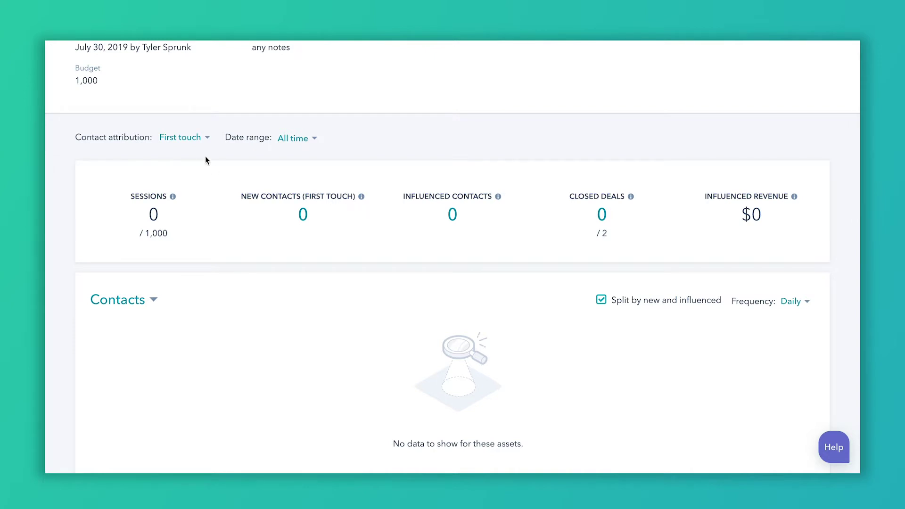
Switch contact attribution to Last touch, then back to First touch.
click(209, 138)
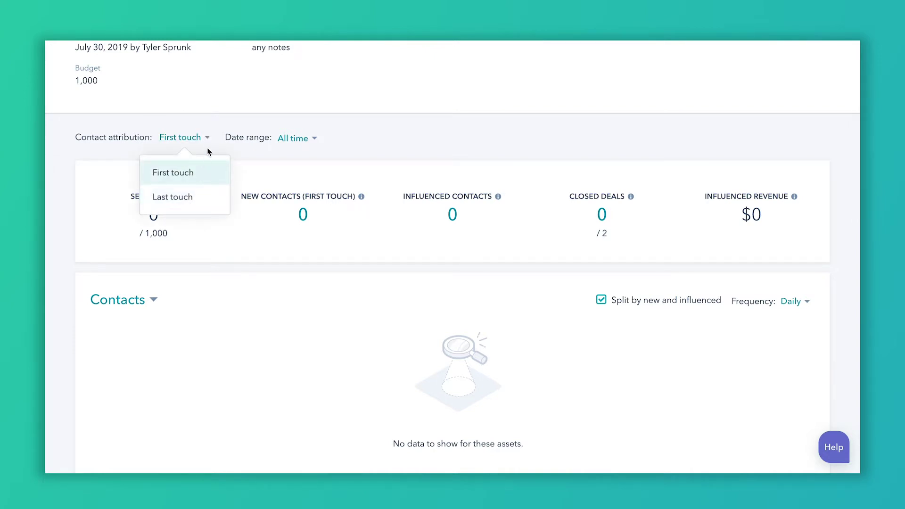
click(192, 197)
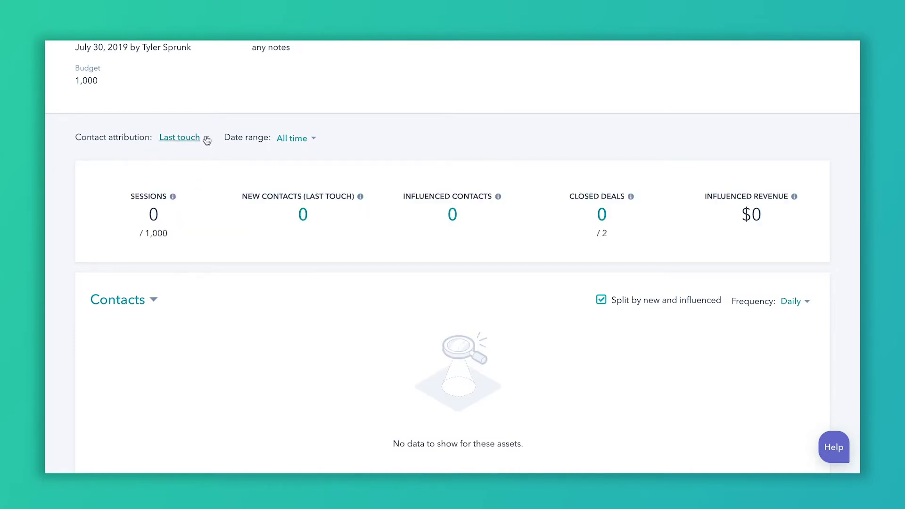
click(207, 138)
click(198, 175)
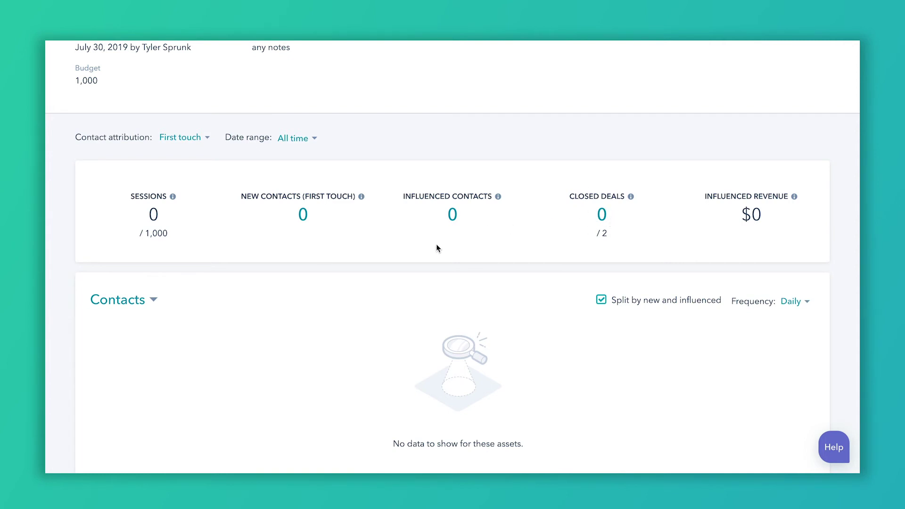
Scroll down the campaign overview with First touch attribution in place.
scroll(437, 245, down, 3)
scroll(436, 245, up, 5)
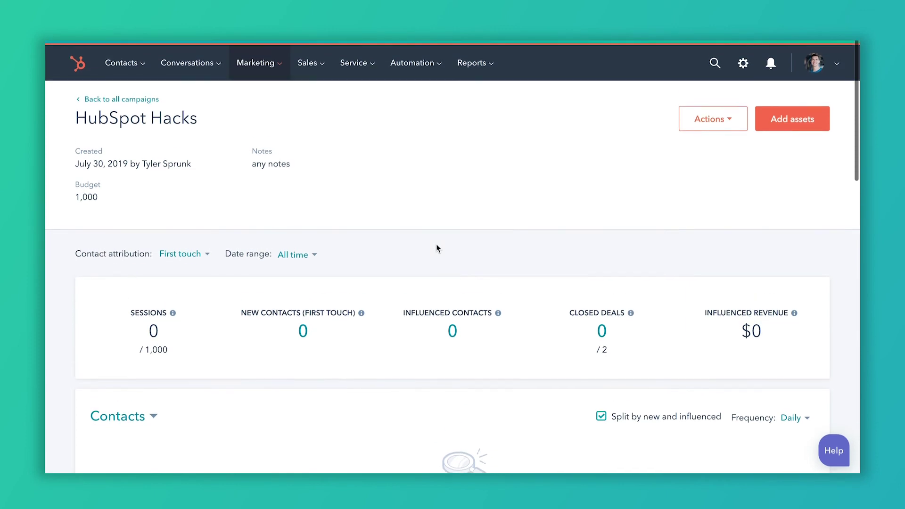
scroll(436, 245, down, 4)
scroll(436, 244, up, 3)
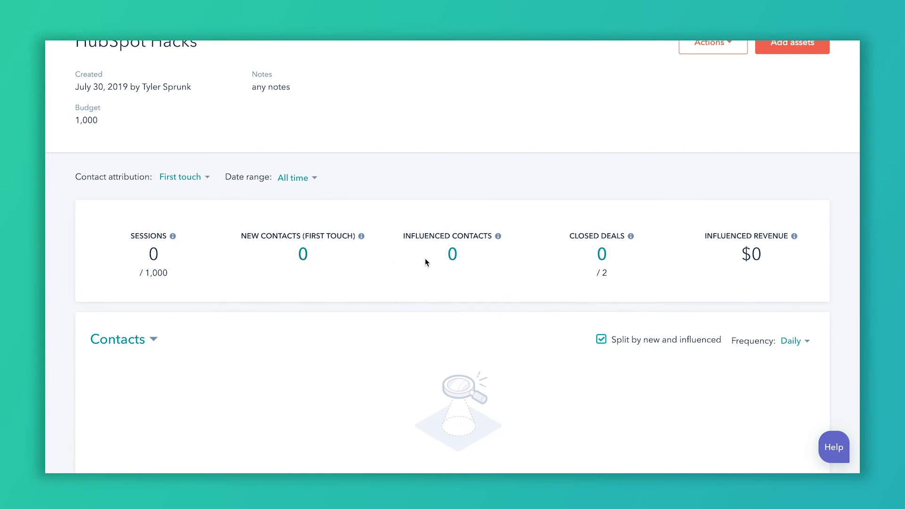
click(304, 258)
mouse_move(360, 236)
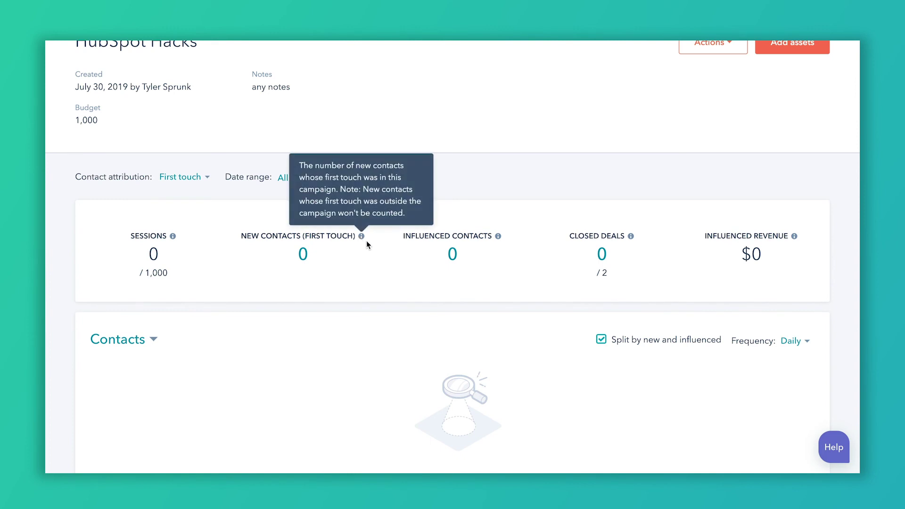